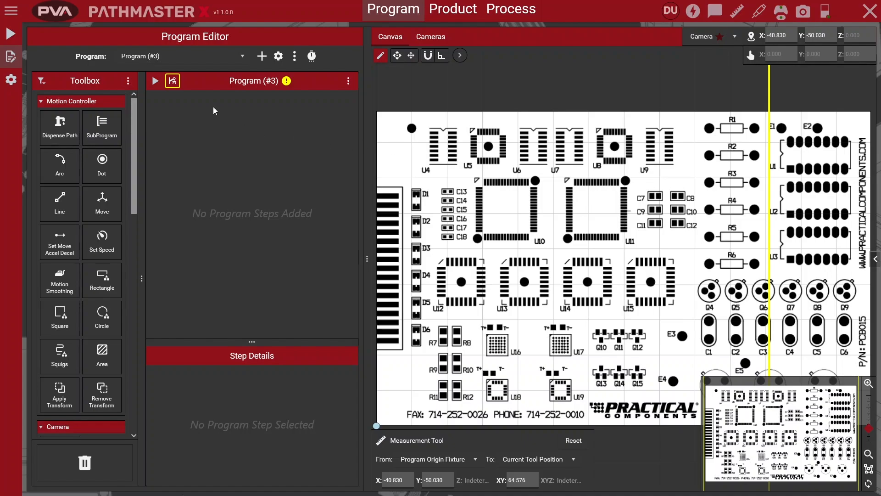
Open the program's origin and image settings, and rotate the board image's dimensions and back
left_click(172, 81)
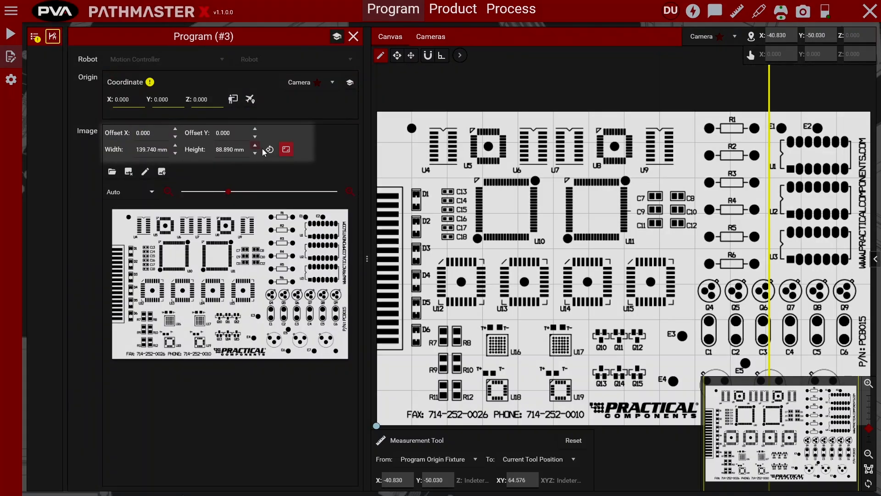
left_click(269, 150)
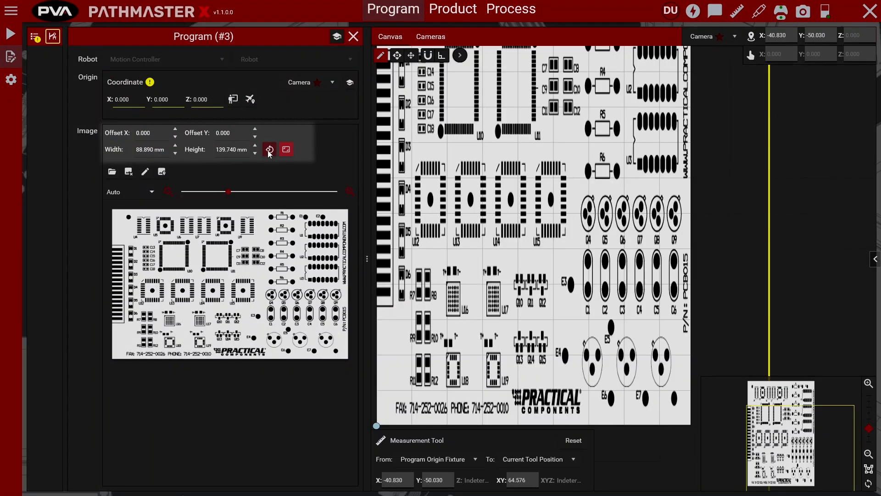
left_click(269, 151)
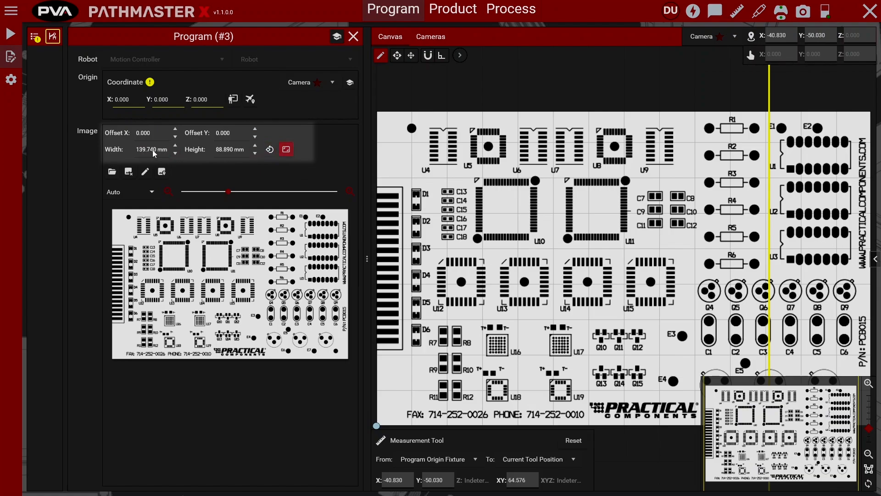
Try an image width of 70 mm with the aspect ratio locked and unlocked, and restore 139.740 mm with the ratio locked
type("70")
key("Return")
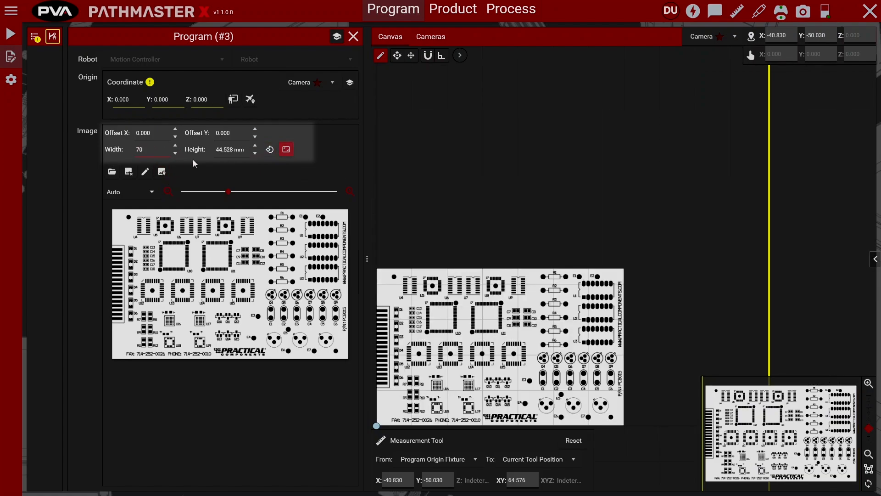
left_click(286, 150)
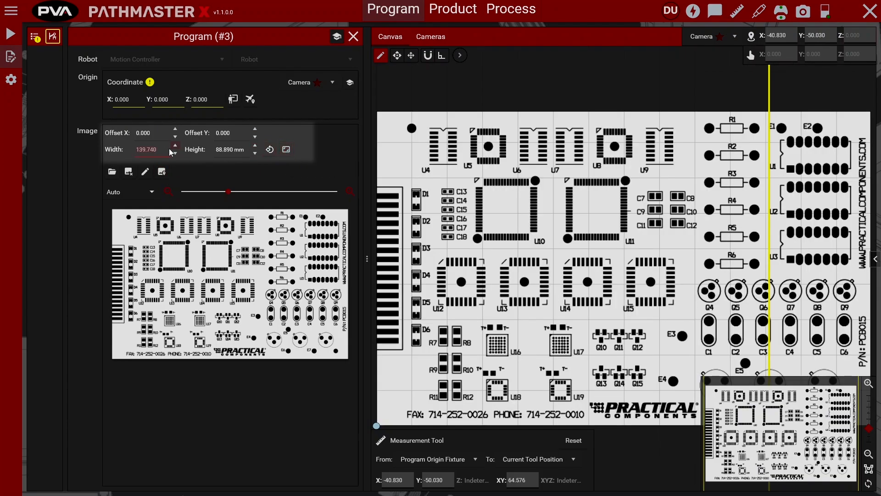
key("Return")
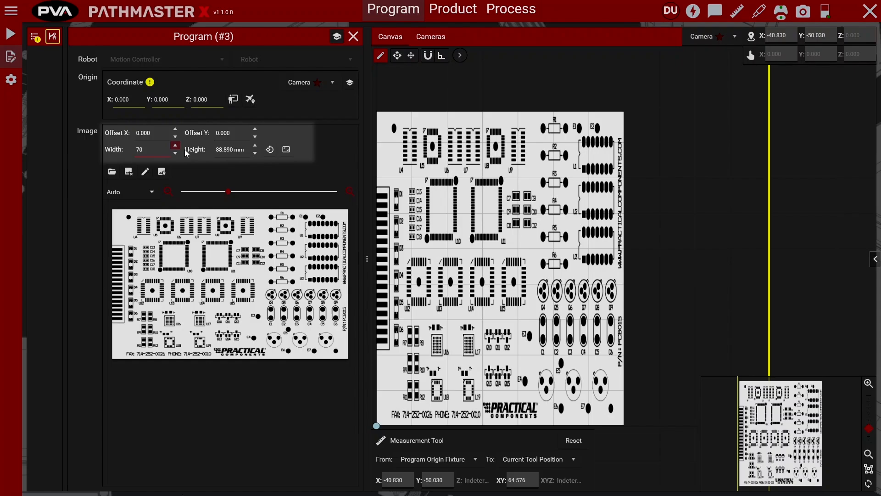
left_click(286, 149)
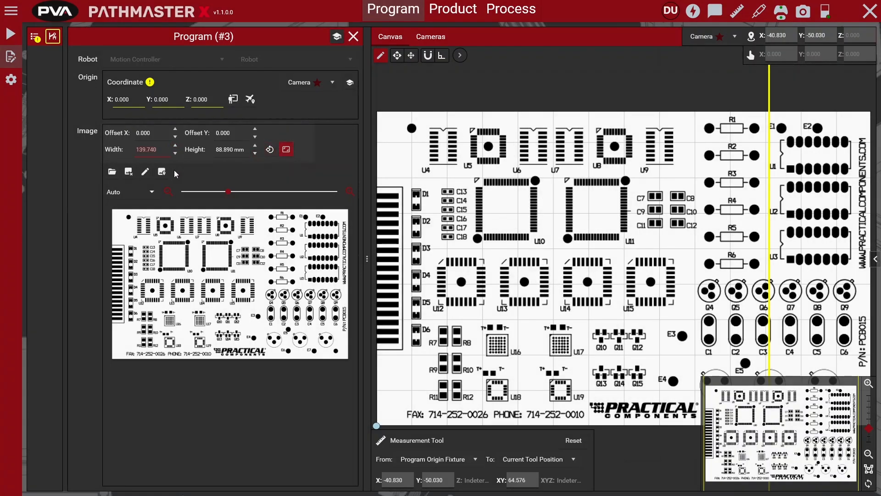
Browse for a board image and cancel, and clear the current image and restore the default one
left_click(113, 171)
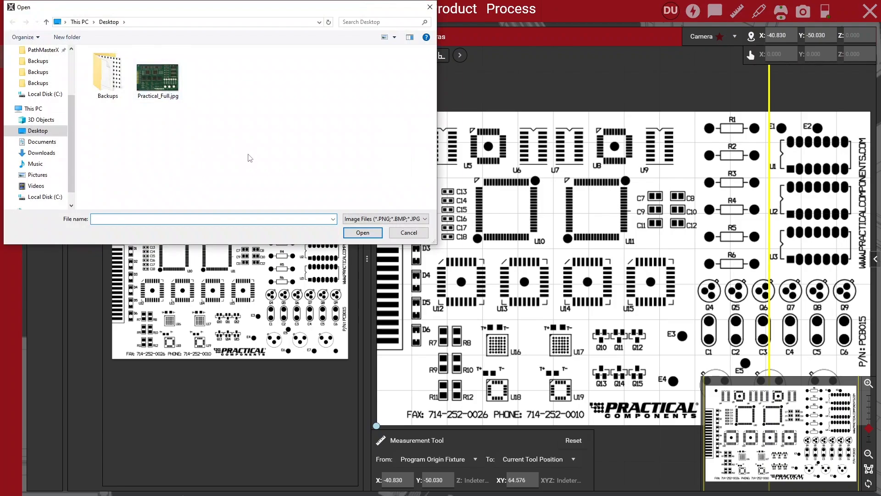
left_click(408, 233)
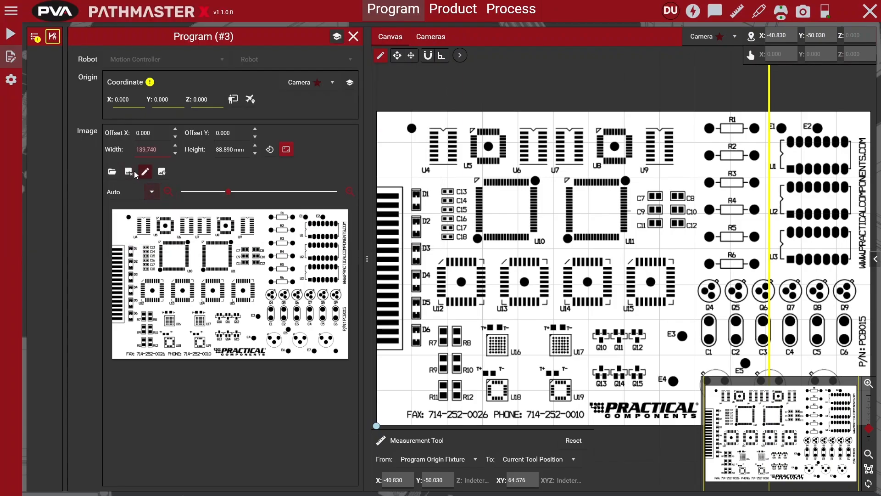
left_click(129, 172)
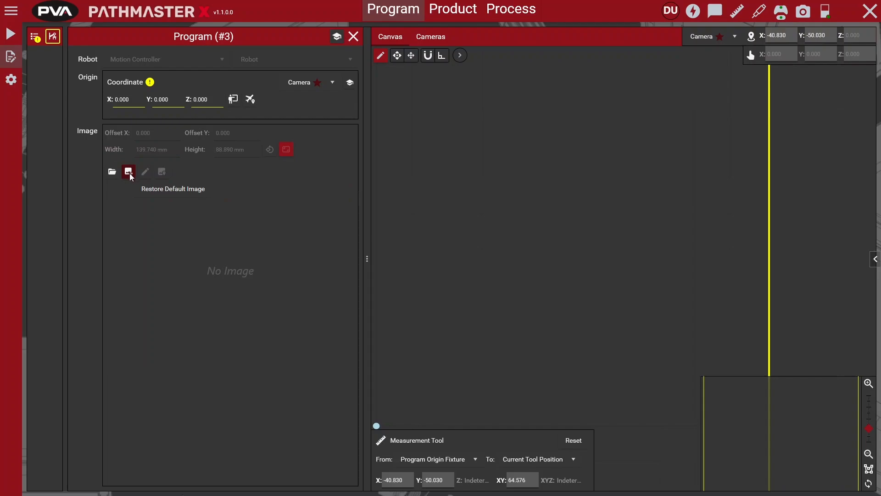
left_click(130, 175)
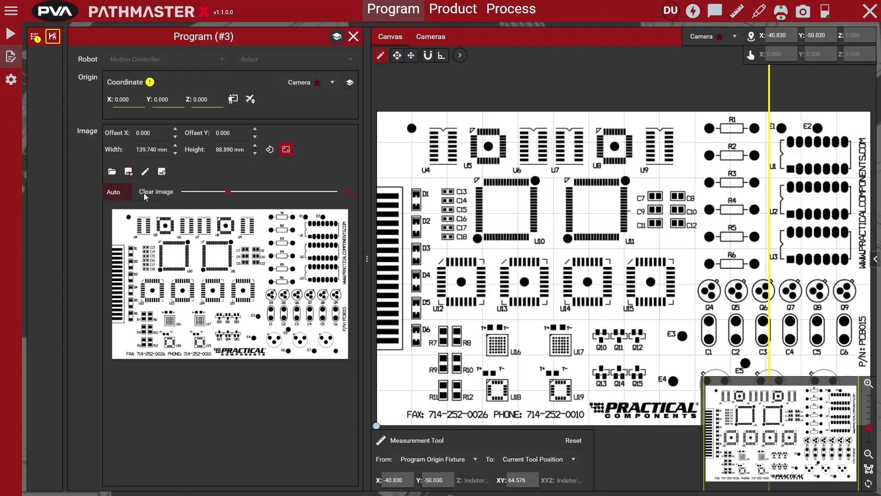
Mirror the board image and back with the image editing tools, start a crop, and exit editing
left_click(147, 173)
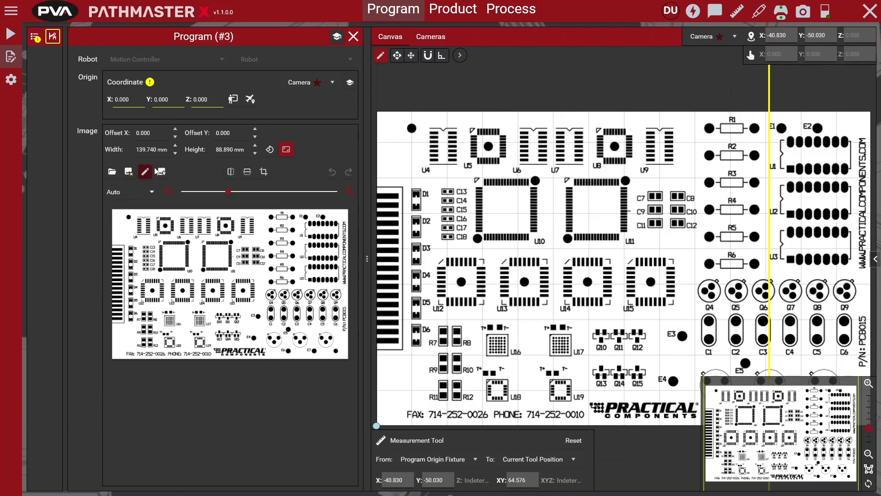
left_click(226, 174)
left_click(233, 172)
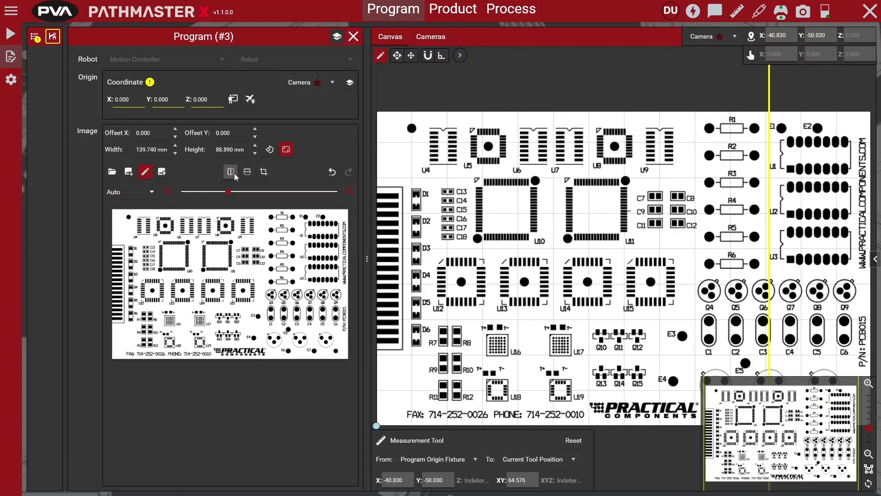
left_click(264, 174)
left_click(340, 479)
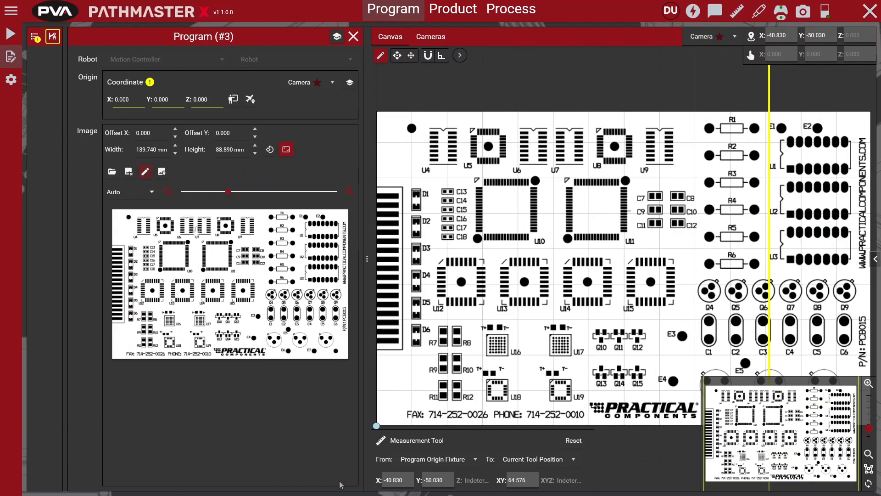
Place teach point A at about 62, 491 and point B at about 776, 28 on the image, and exit without applying
left_click(162, 173)
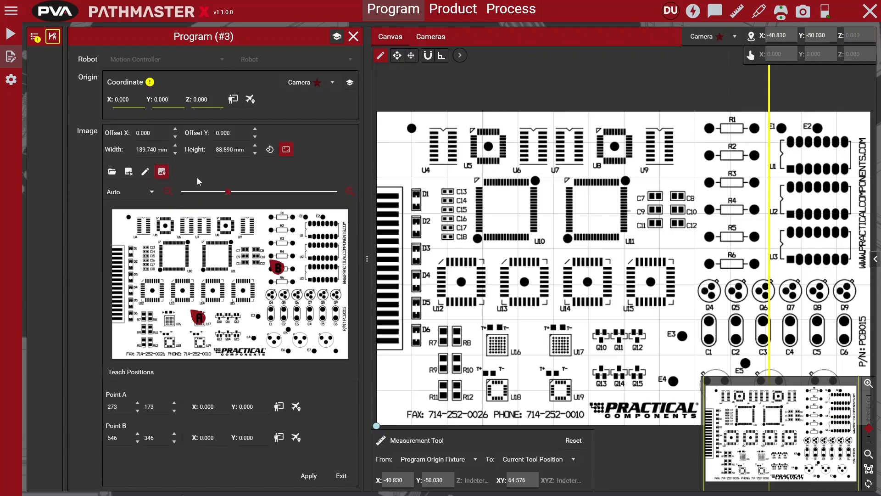
left_click_drag(197, 316, 137, 225)
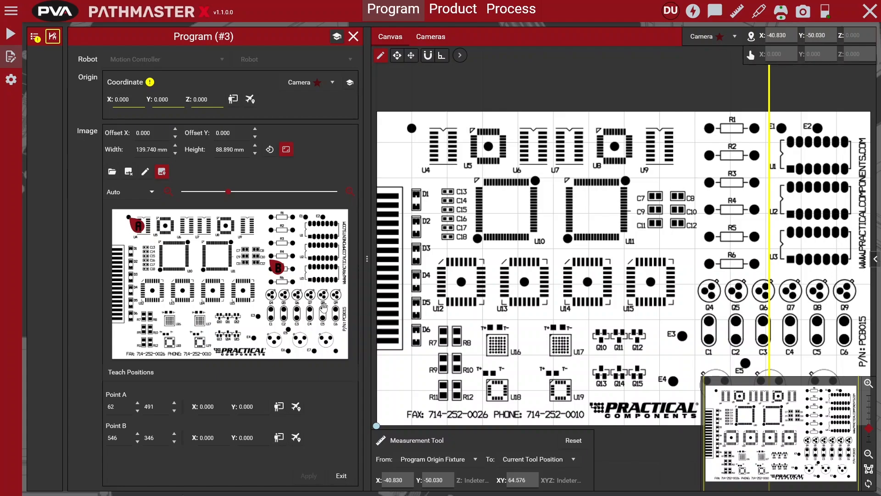
left_click_drag(285, 277, 347, 364)
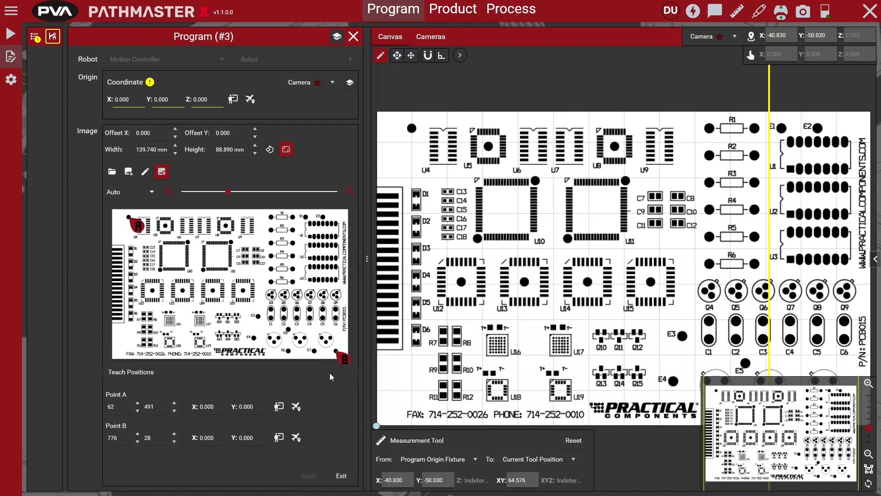
left_click(341, 475)
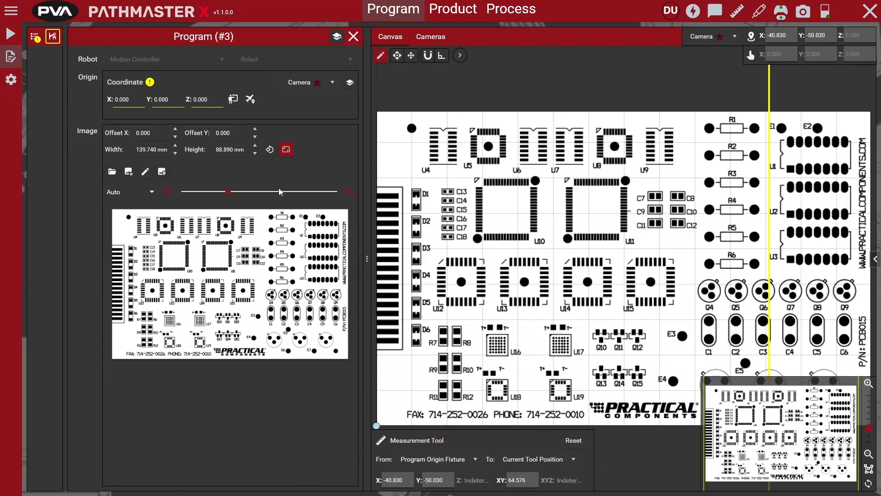
left_click(354, 36)
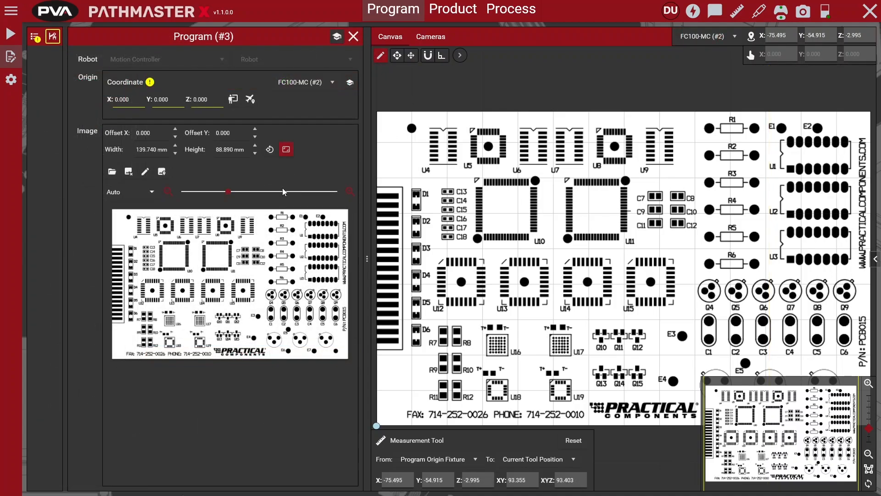
Load Practical_Full.jpg from the Desktop as the program's board image
left_click(112, 171)
left_click(166, 84)
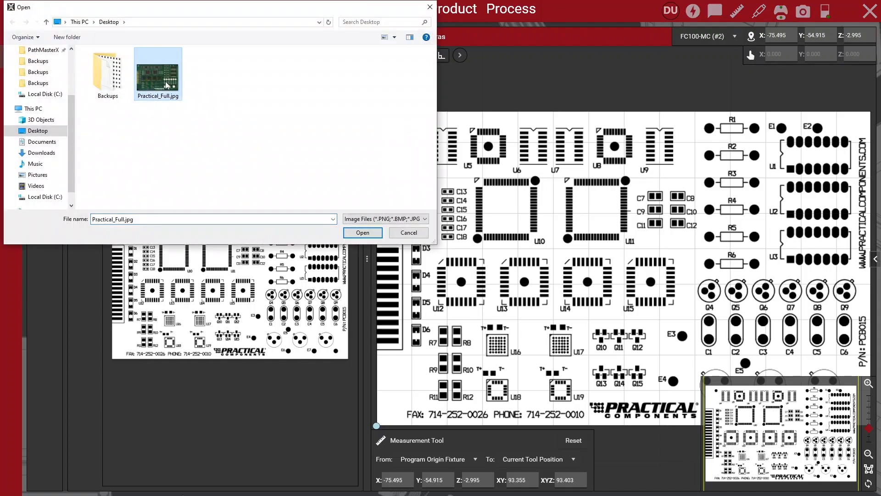
left_click(361, 232)
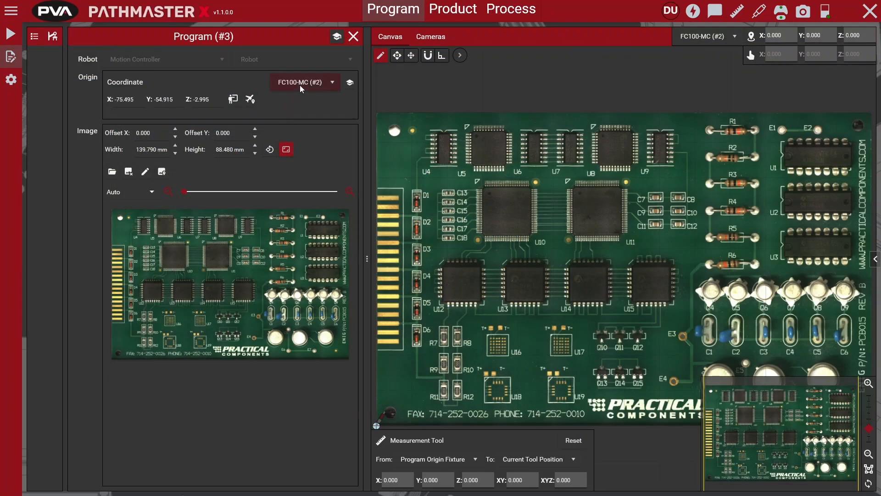
Set the origin's tool to Camera and move the camera to the taught origin
left_click(301, 83)
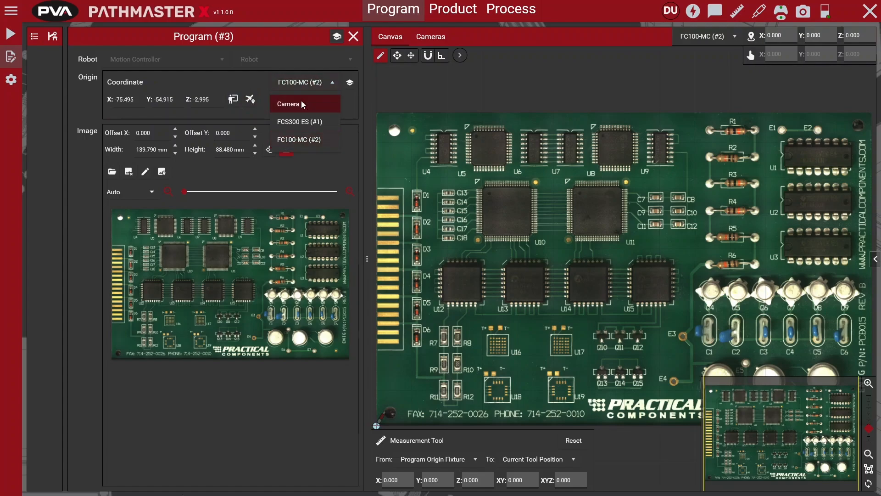
left_click(303, 105)
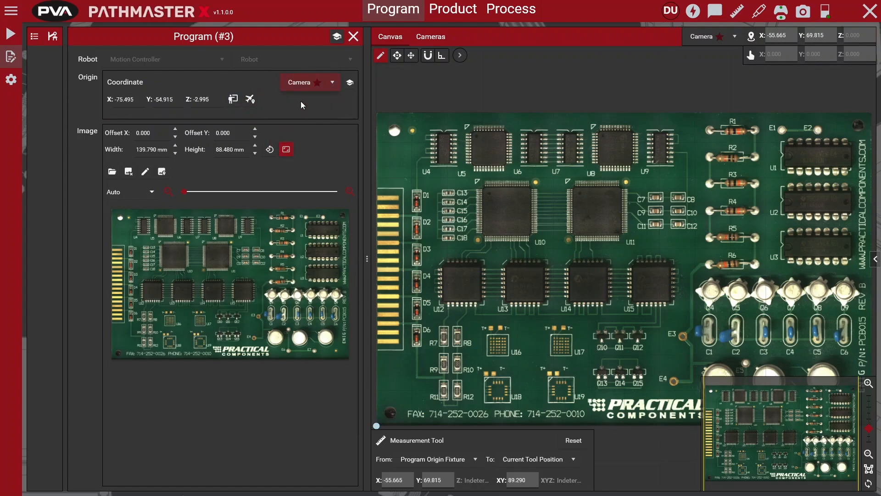
left_click(252, 100)
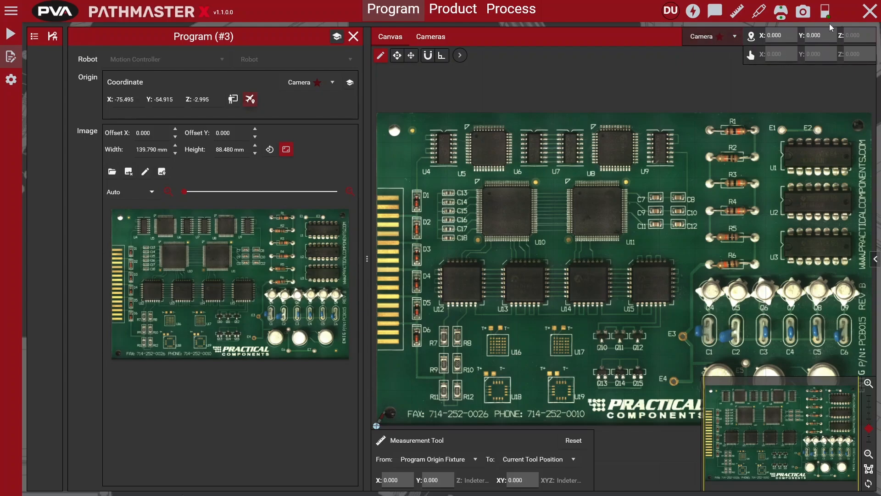
With the live camera view open, teach the program origin at X -77.195, Y -60.010, and close the program settings
left_click(806, 18)
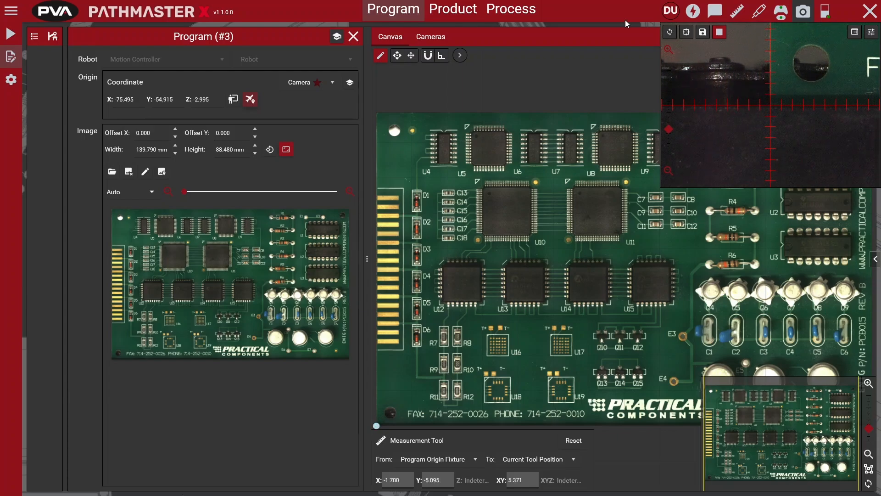
left_click(251, 99)
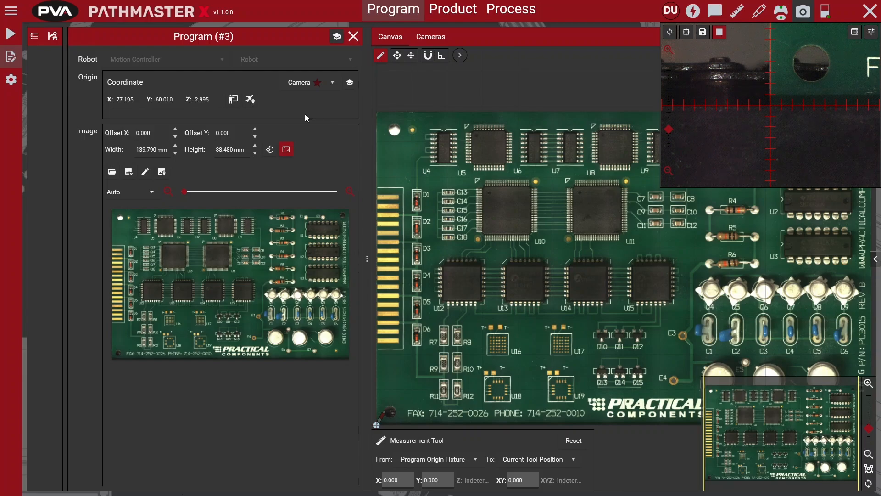
left_click(354, 36)
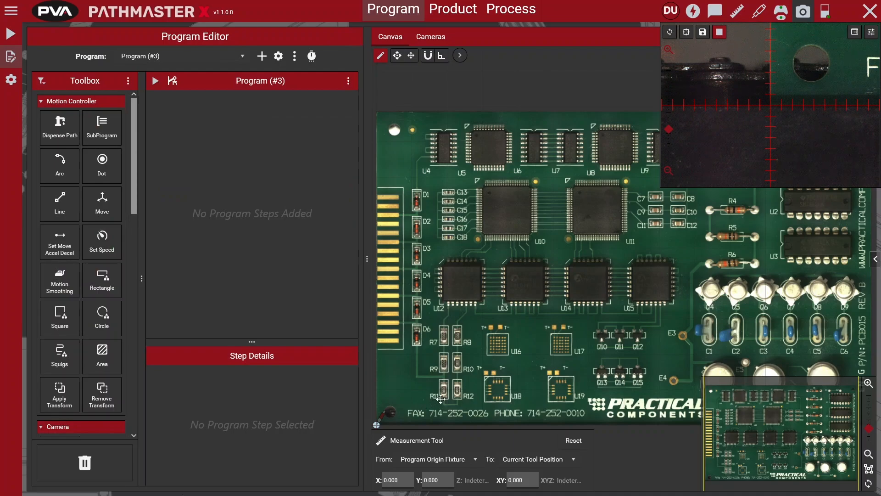
Move the camera to the lower-left corner of R12's outline and magnify it to check the image alignment
scroll(439, 398, "up", 5)
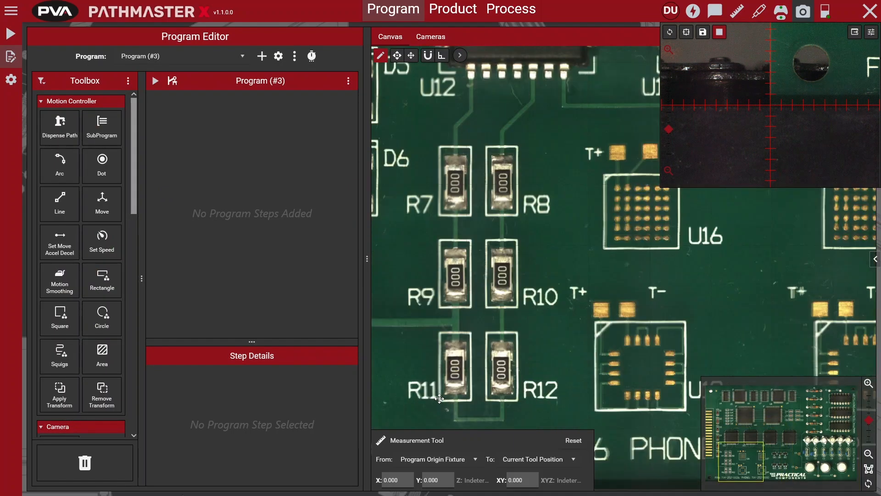
scroll(439, 397, "up", 1)
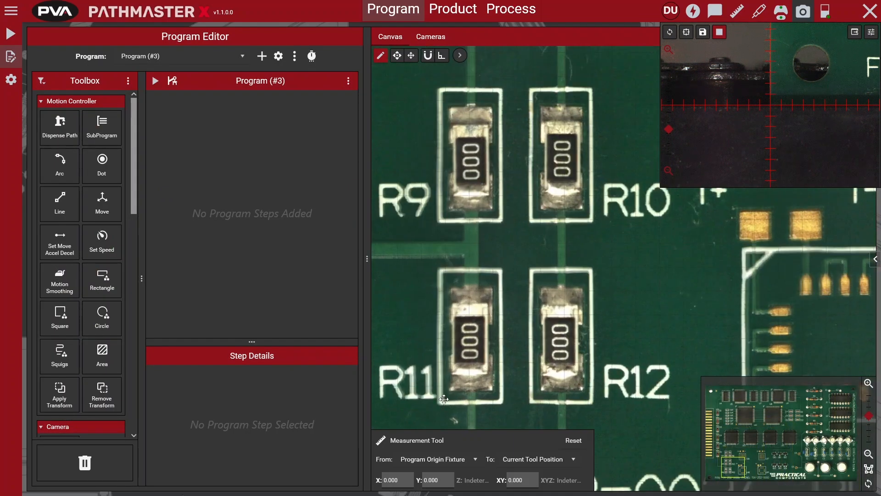
double_click(534, 399)
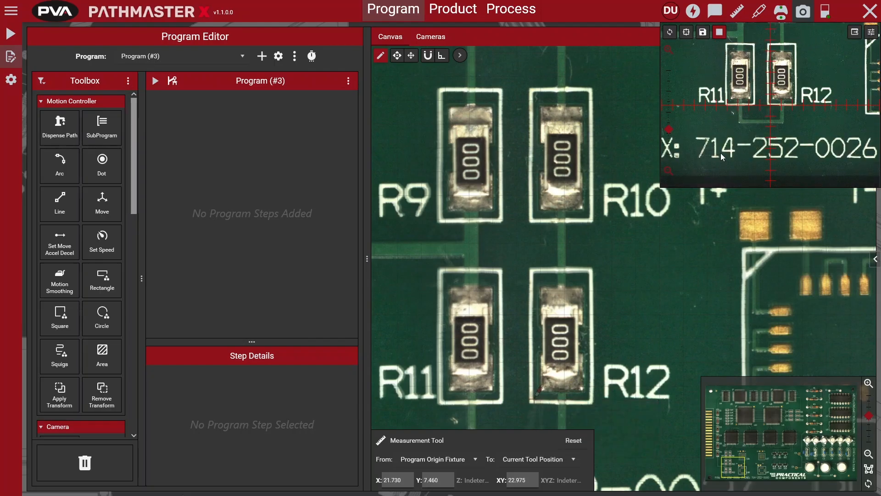
scroll(518, 404, "up", 3)
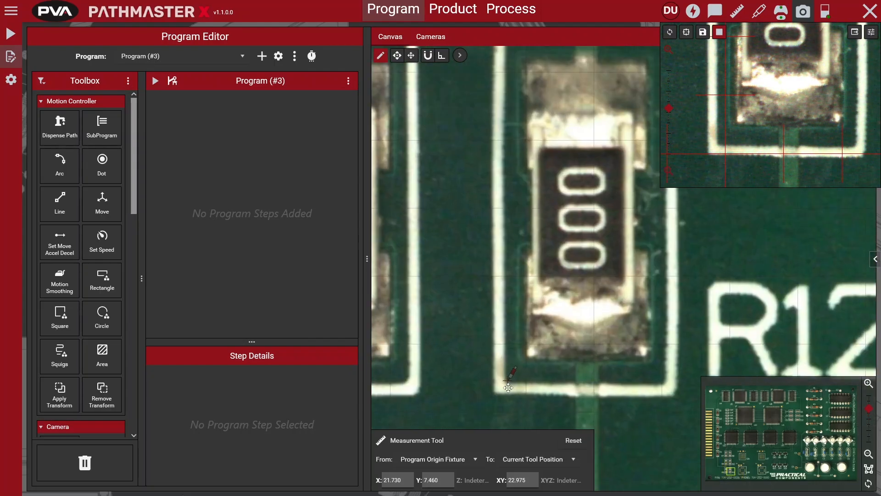
Move the camera to the upper-right corner of C15's outline to check the alignment there
left_click_drag(730, 410, 732, 349)
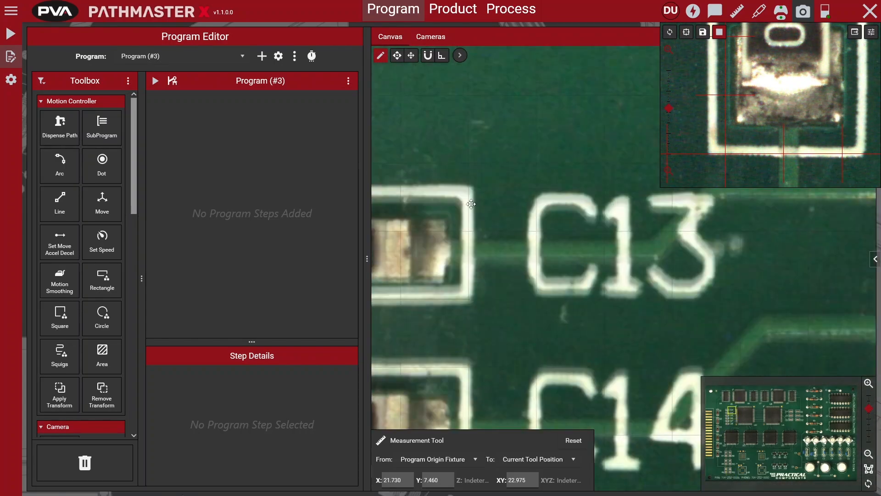
scroll(475, 253, "down", 1)
right_click(596, 312)
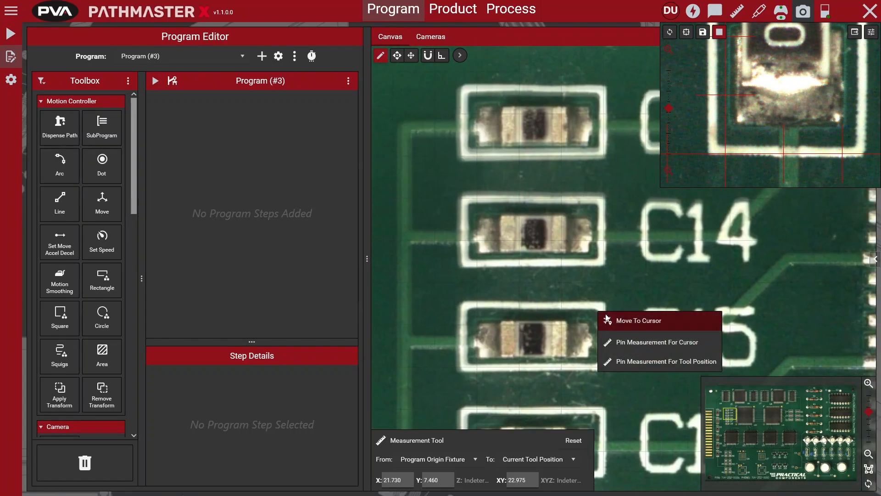
left_click(607, 315)
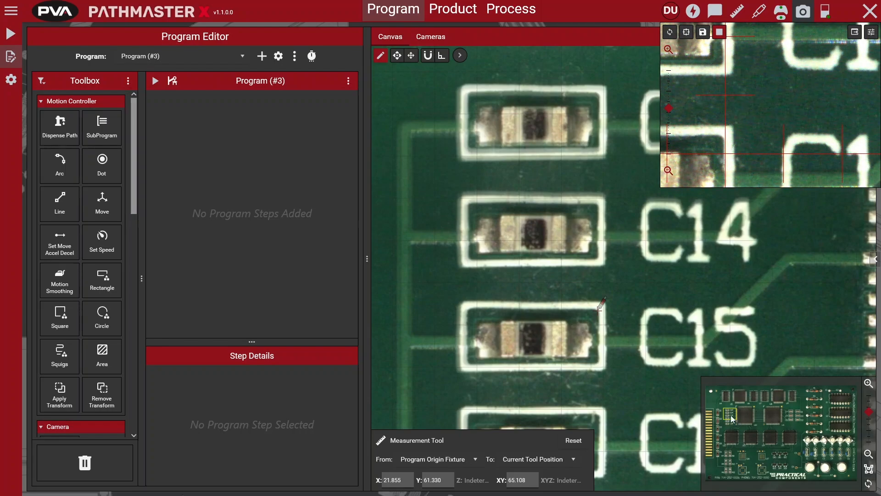
Move the camera to the upper-left corner of U2's silkscreen outline to check the image alignment there
left_click_drag(733, 419, 831, 410)
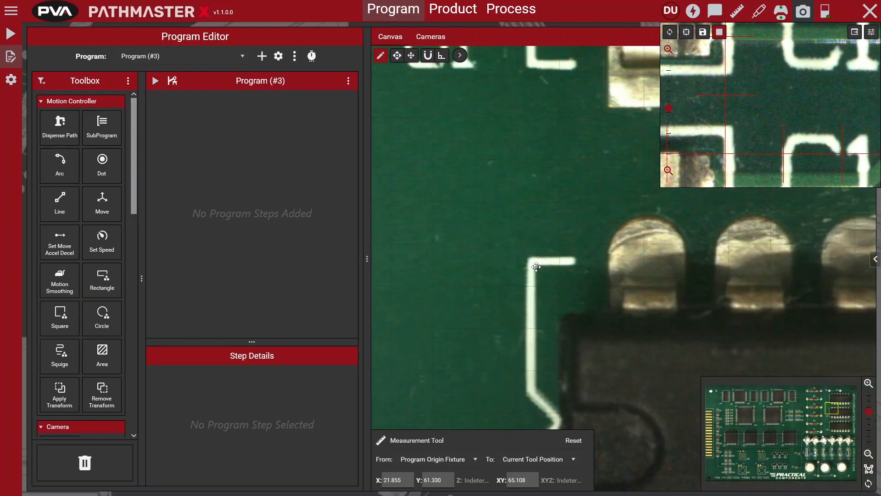
double_click(536, 266)
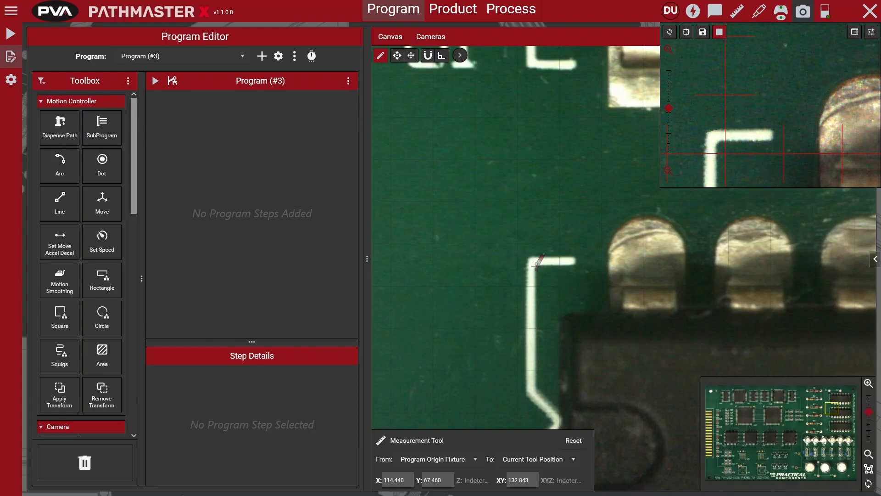
key("Escape")
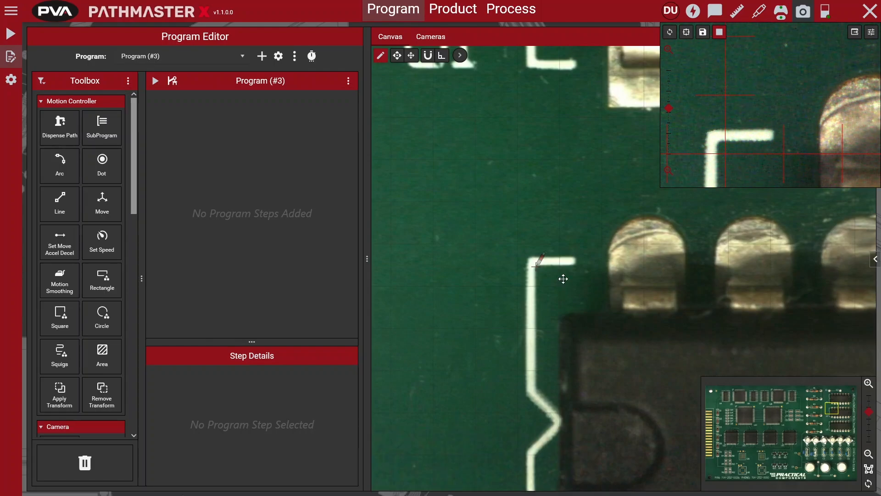
Show the measurement tool again and pin a measurement for the current tool position at U2's outline corner
left_click(459, 55)
left_click(525, 57)
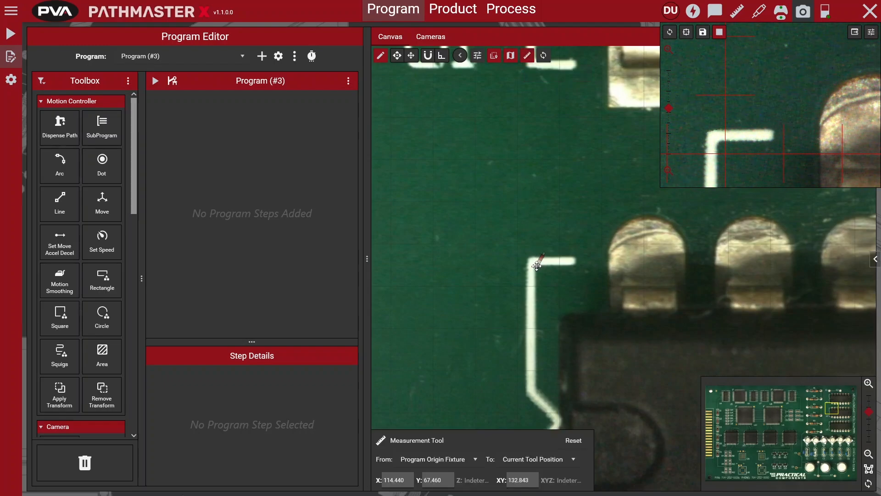
right_click(538, 268)
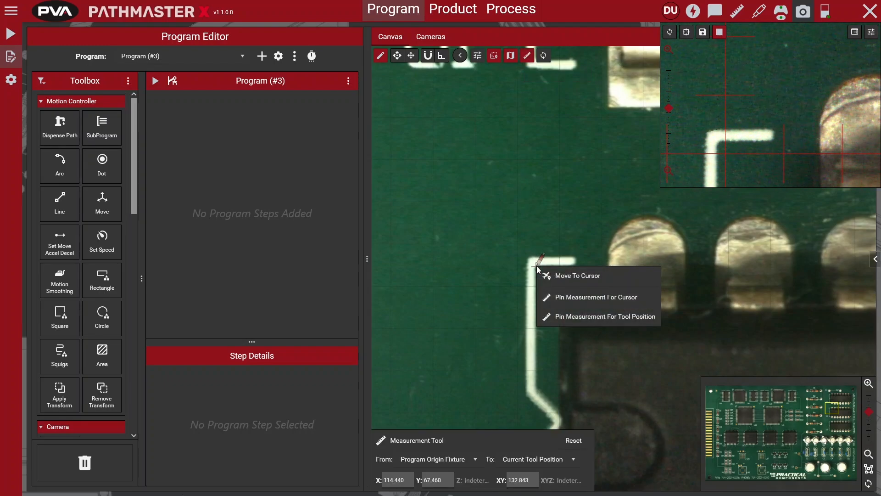
left_click(639, 320)
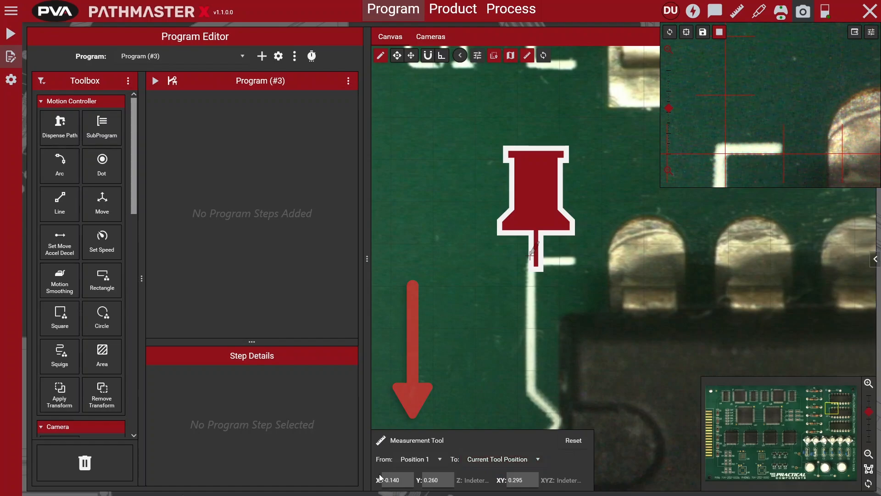
Open the program settings and set the image offset to X -0.140 and Y 0.260
left_click(173, 82)
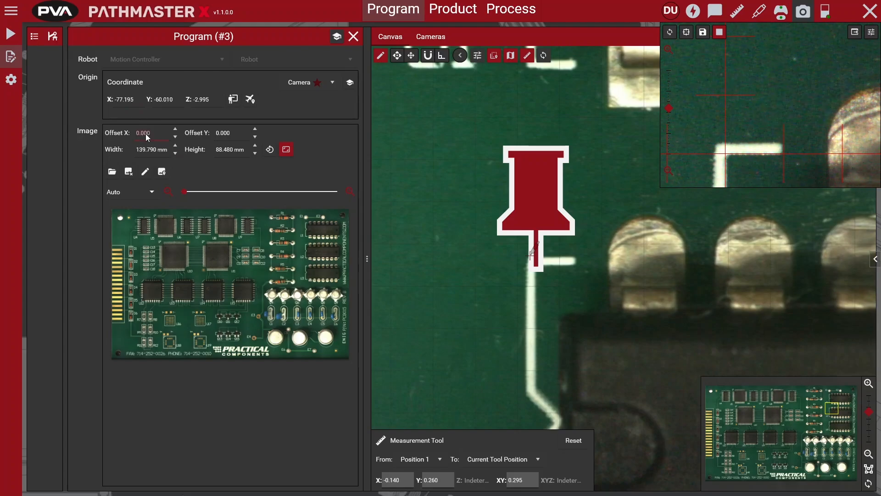
type("-.140")
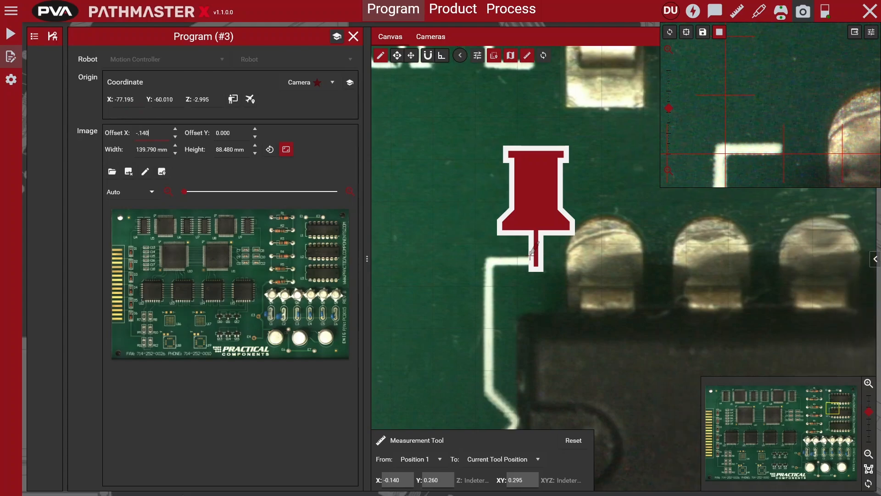
key("Return")
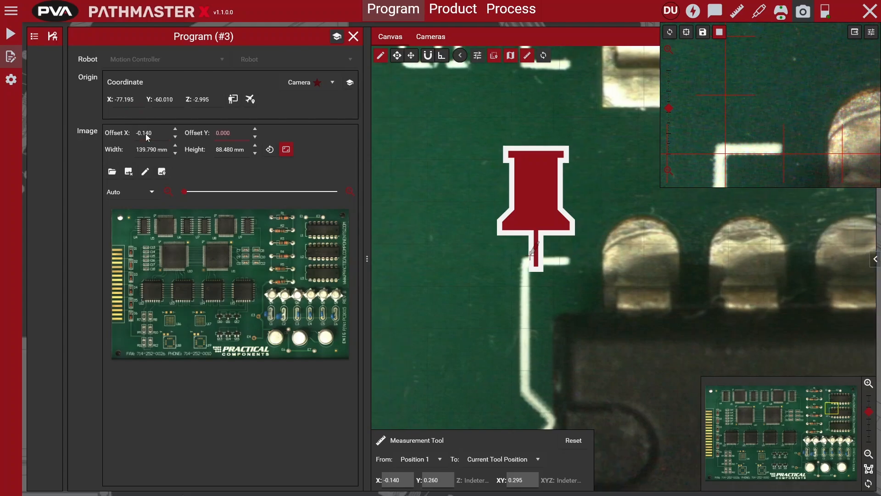
type(".260")
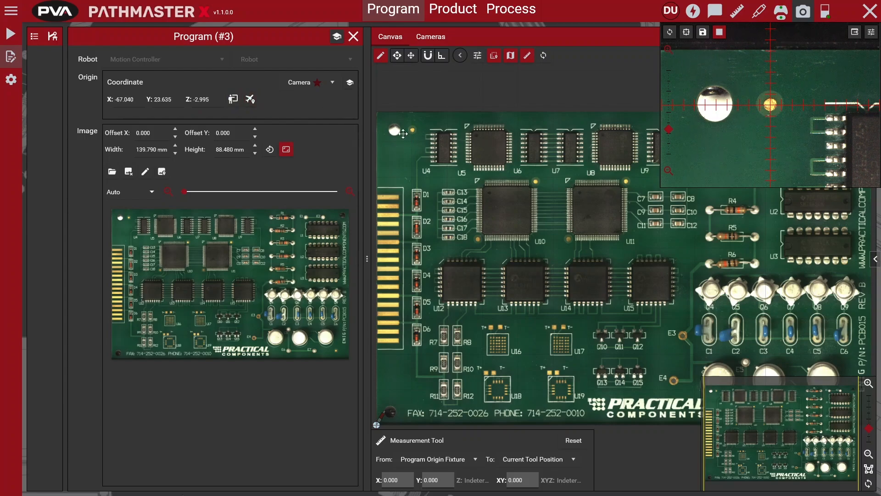
Move the tool to the center of the upper-left fiducial on the board image to measure its distance from the program origin
left_click_drag(403, 133, 495, 138)
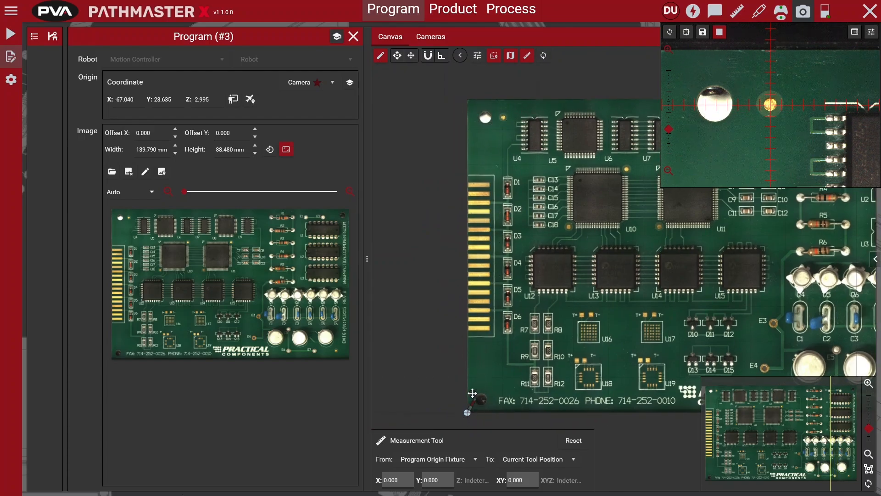
left_click_drag(501, 163, 448, 249)
scroll(449, 249, "up", 2)
scroll(464, 230, "up", 5)
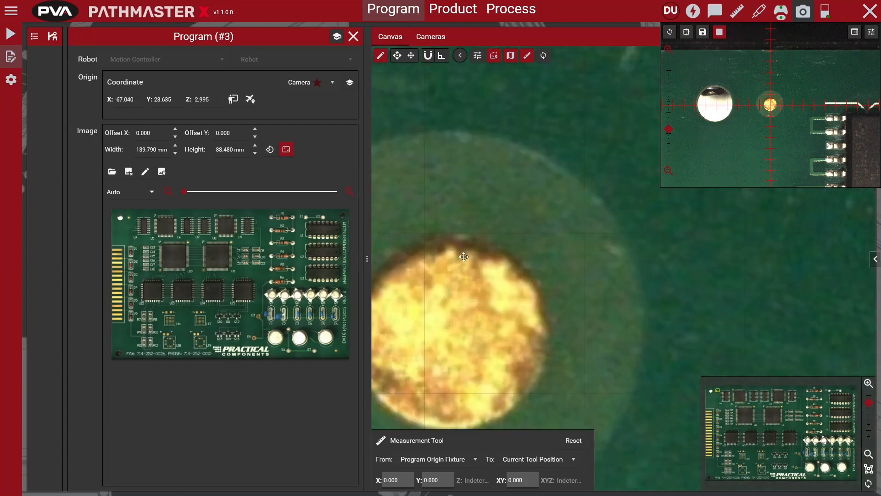
right_click(492, 252)
left_click(509, 261)
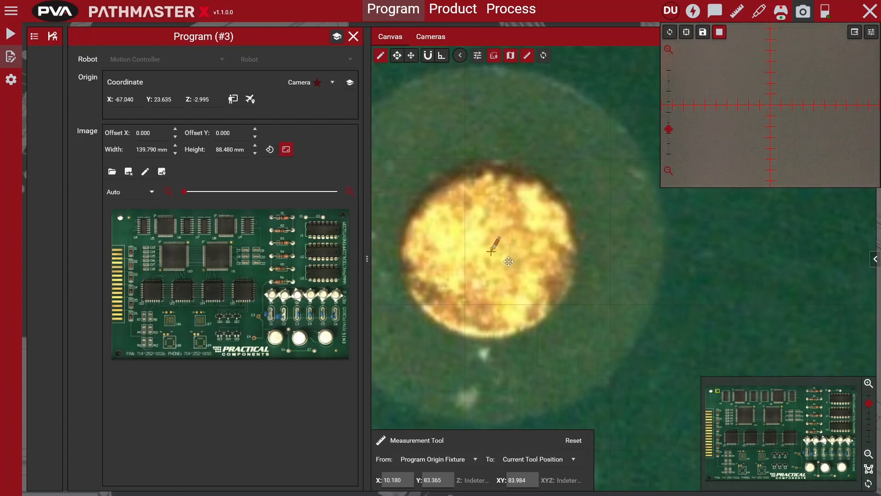
scroll(508, 261, "down", 5)
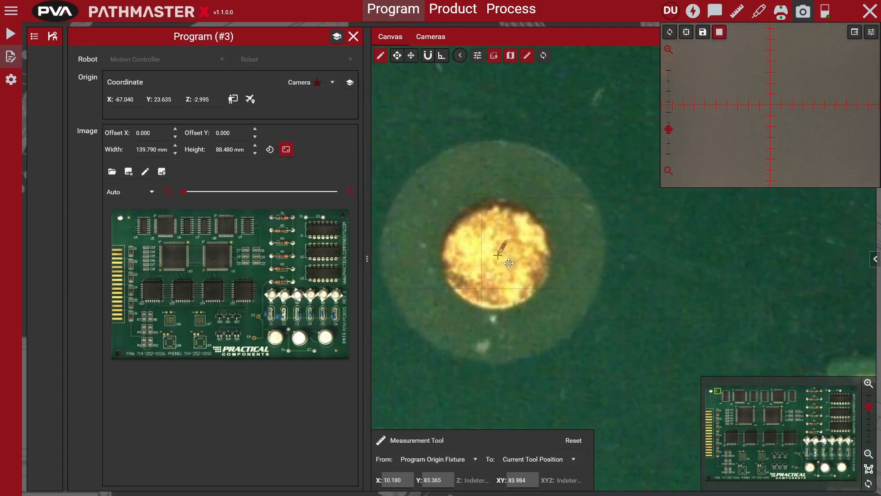
scroll(502, 211, "down", 6)
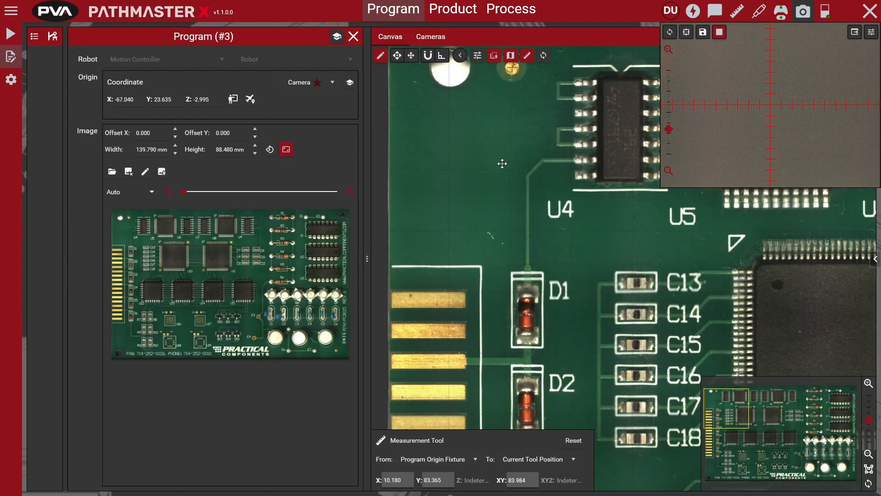
scroll(495, 228, "down", 5)
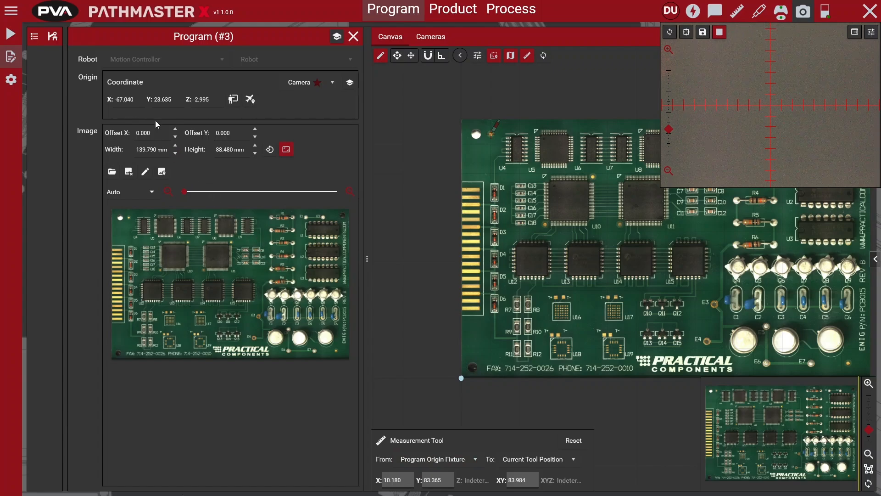
Set the origin definition to X 10.180 and Y 83.365, and move the camera to the origin coordinate
left_click(350, 83)
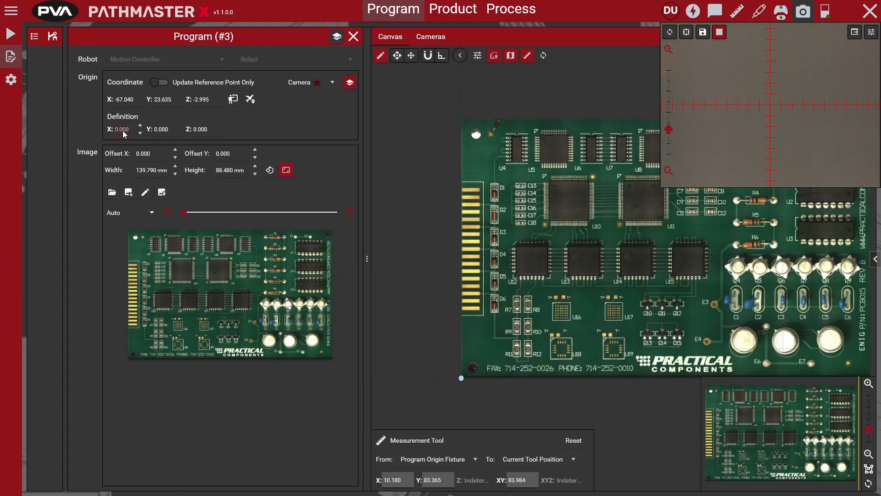
type("10.180")
type("8")
type("3.365")
left_click_drag(547, 177, 536, 173)
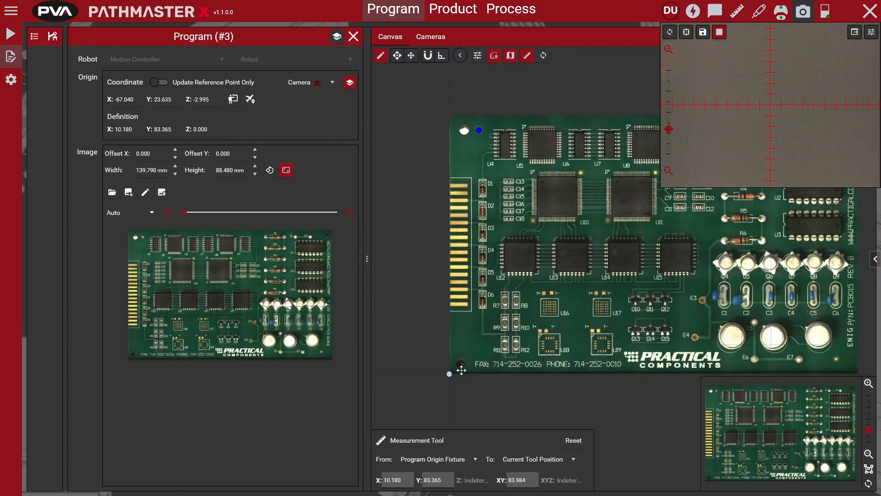
left_click(250, 99)
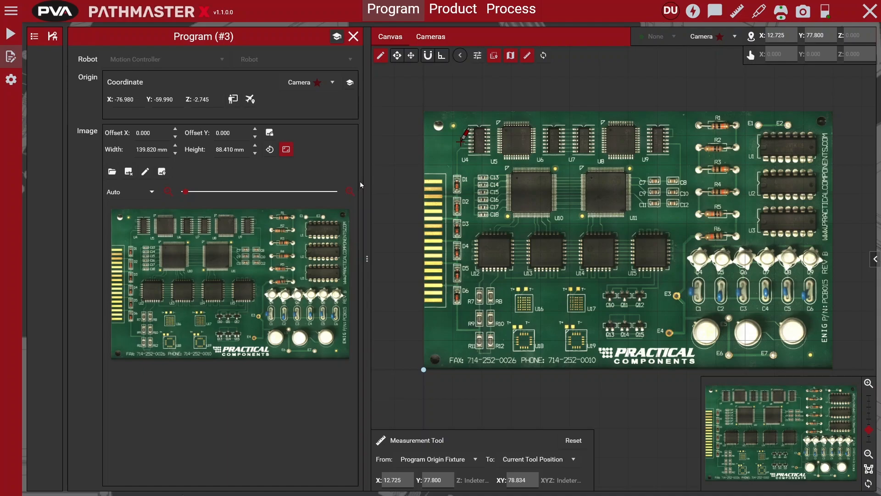
Start teaching the image positions, placing point A near the board's upper-left fiducial and point B near the lower-right fiducial
left_click(162, 171)
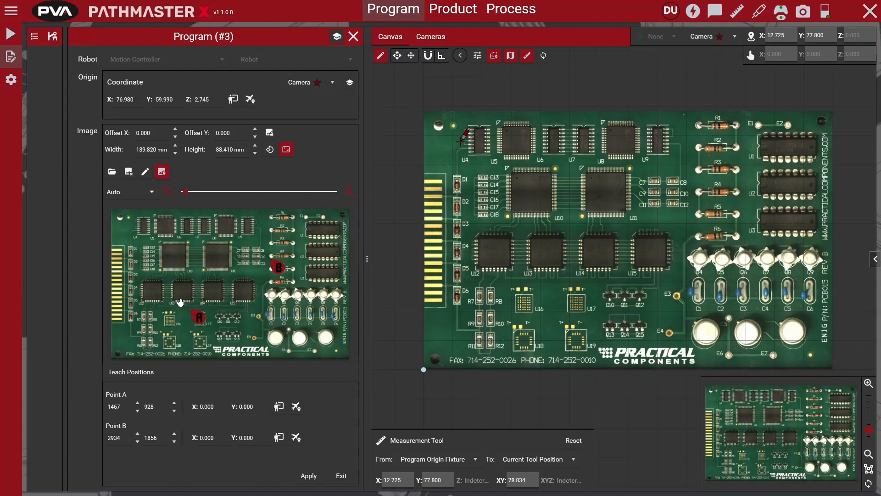
left_click_drag(198, 317, 137, 225)
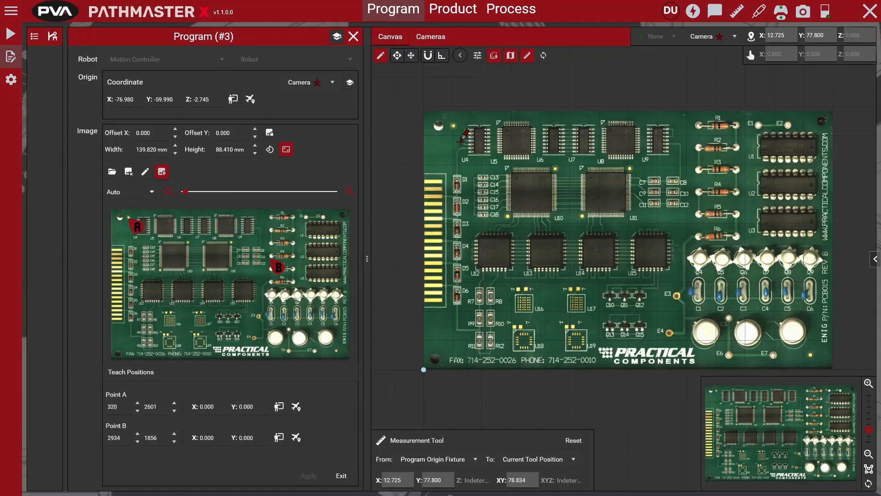
left_click_drag(279, 268, 345, 358)
Fine-tune point A onto the upper-left fiducial at pixel 322, 2624 and point B onto the lower-right fiducial at pixel 4165, 158
scroll(133, 218, "up", 8)
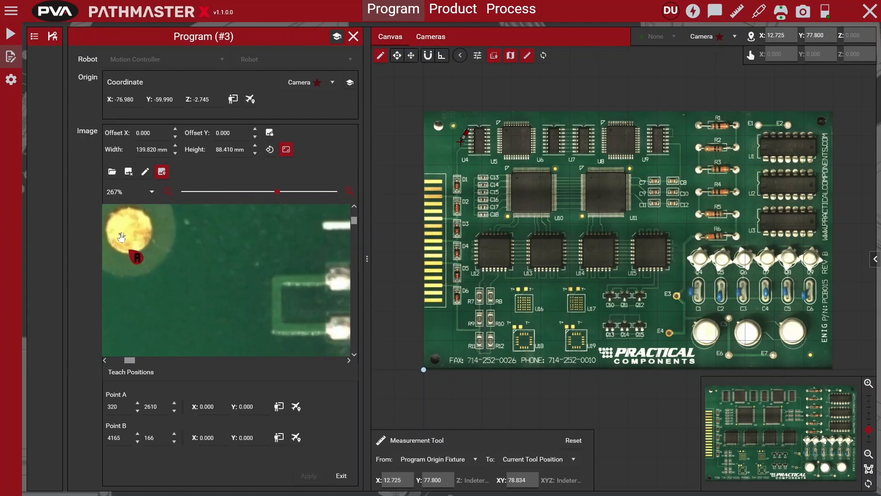
left_click_drag(138, 257, 143, 239)
scroll(189, 261, "down", 10)
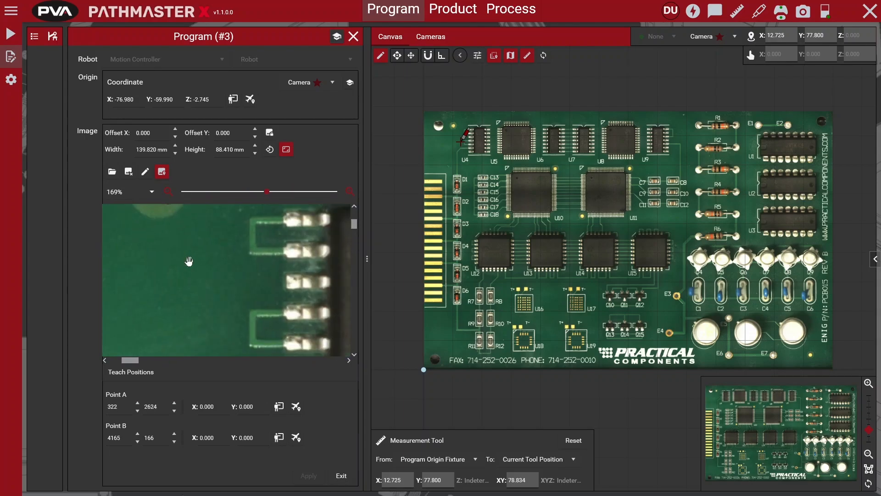
scroll(269, 308, "up", 4)
mouse_move(340, 348)
left_mouse_down()
mouse_move(255, 301)
mouse_move(290, 318)
left_mouse_up()
scroll(301, 324, "up", 6)
scroll(303, 312, "down", 13)
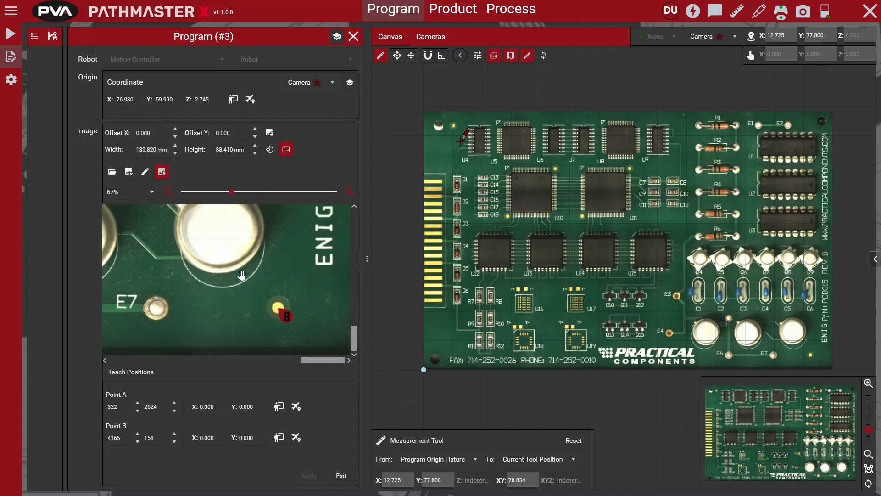
In the live camera view, center the camera on the upper-left fiducial and teach point A at X 394.075, Y 163.640
left_click(431, 38)
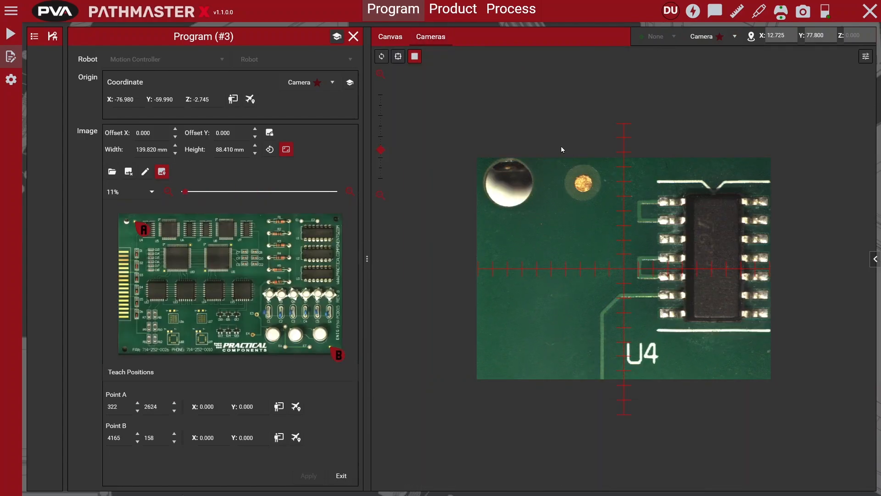
double_click(585, 184)
scroll(624, 273, "up", 5)
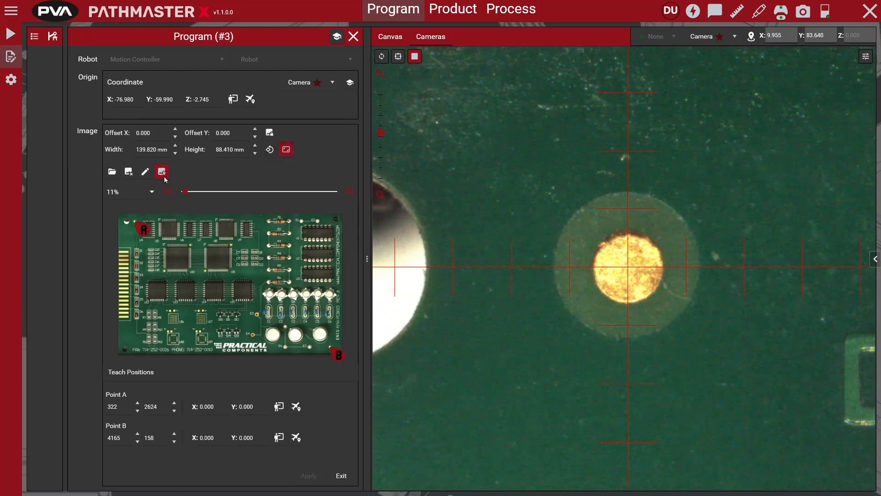
left_click(286, 407)
Center the camera on the board's lower-right fiducial and teach point B at X 516.185, Y 85.310
scroll(630, 307, "down", 5)
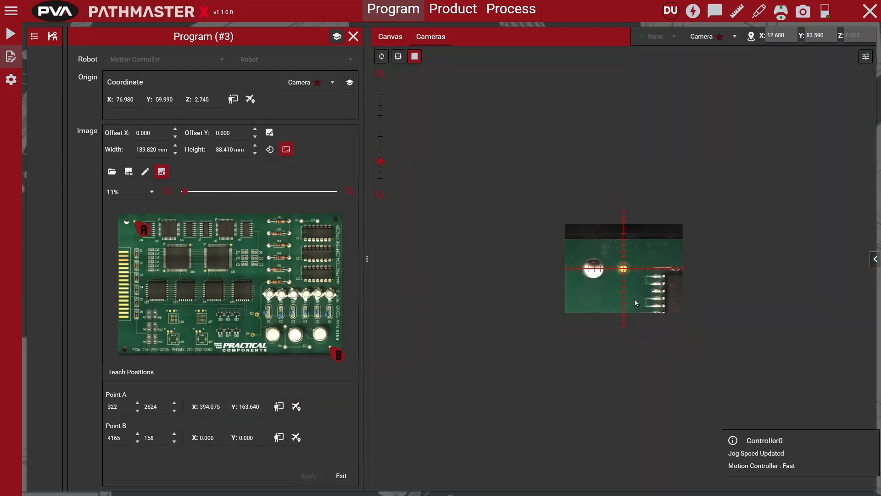
double_click(635, 300)
scroll(623, 268, "up", 5)
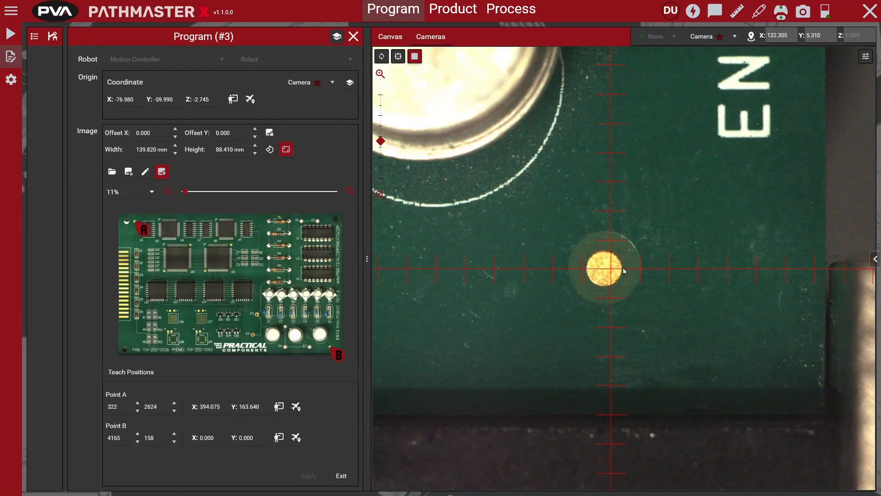
left_click(279, 438)
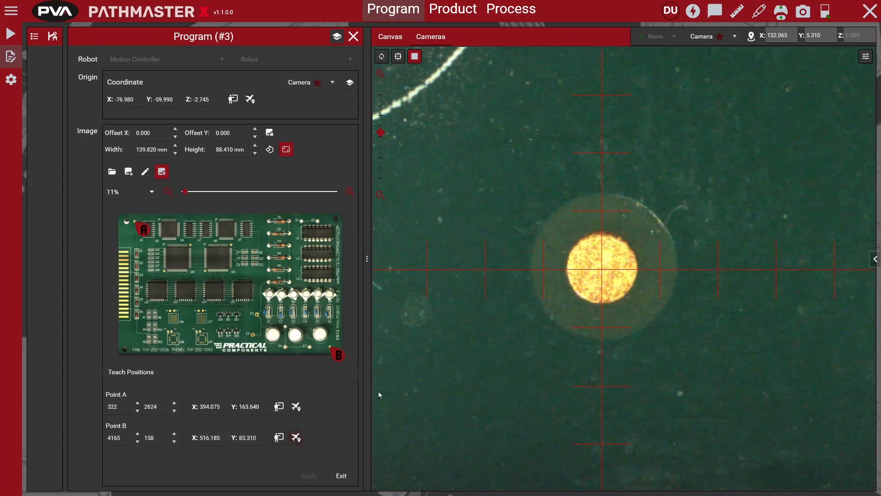
Change point B's vertical pixel position to 159 and apply the teach positions to the image
scroll(488, 323, "down", 3)
left_click(175, 442)
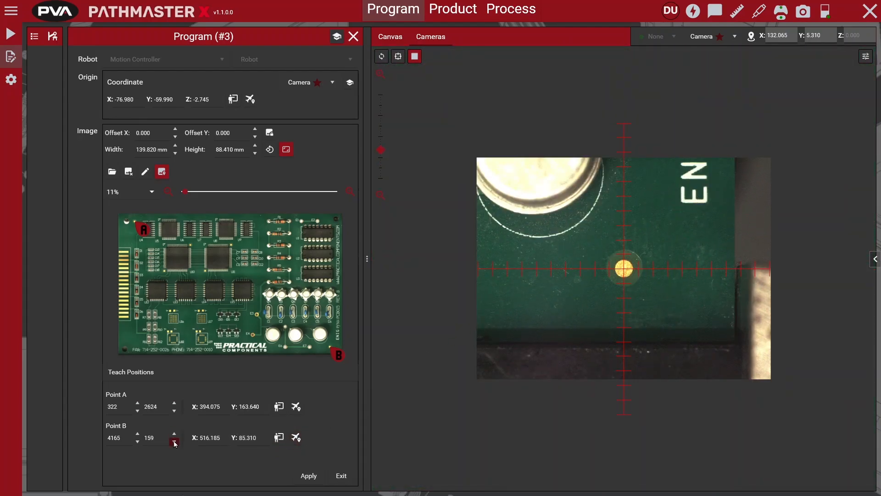
left_click(304, 476)
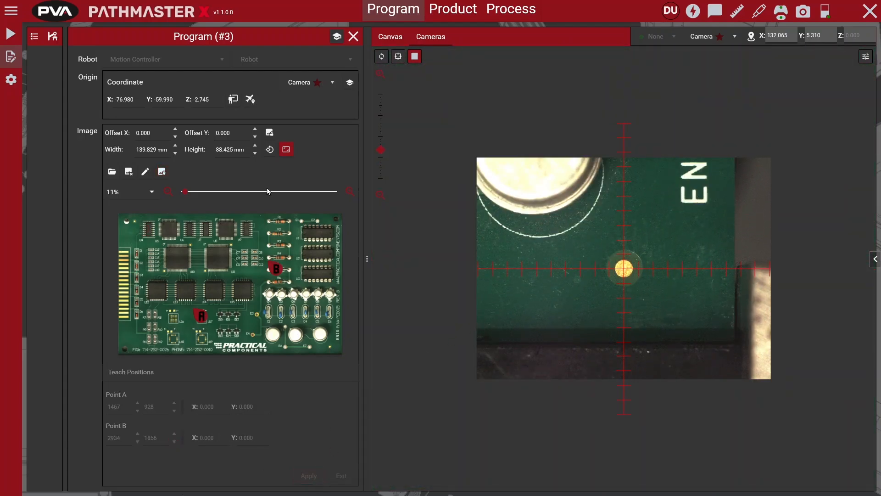